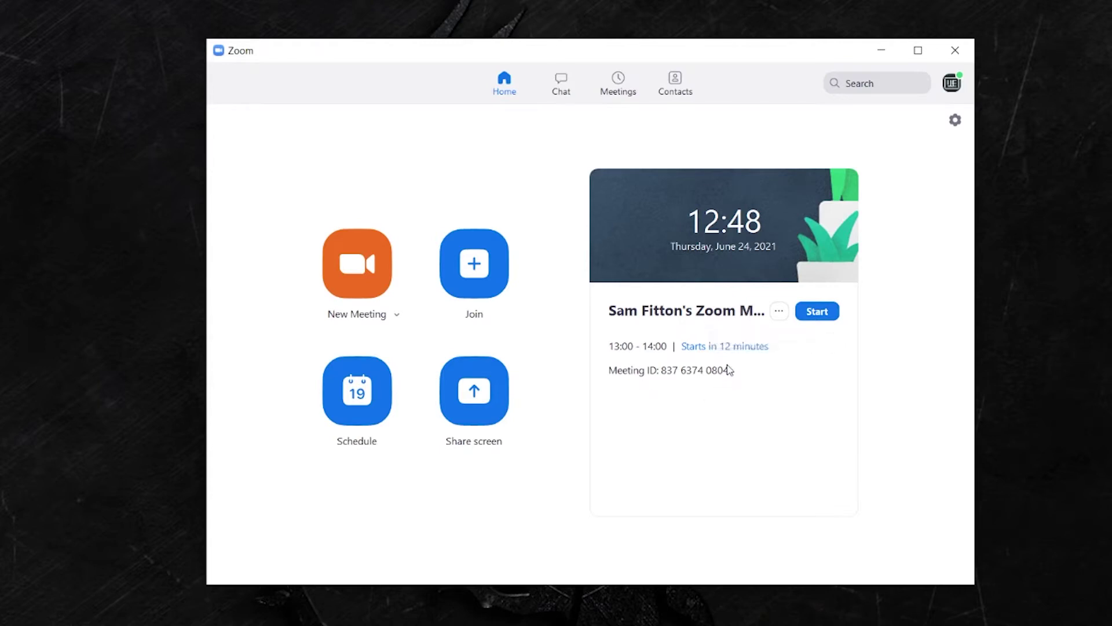
Step: Start the upcoming scheduled meeting and admit the two waiting-room participants, closing the participant list when done
{"action": "left_click", "coordinate": [817, 311]}
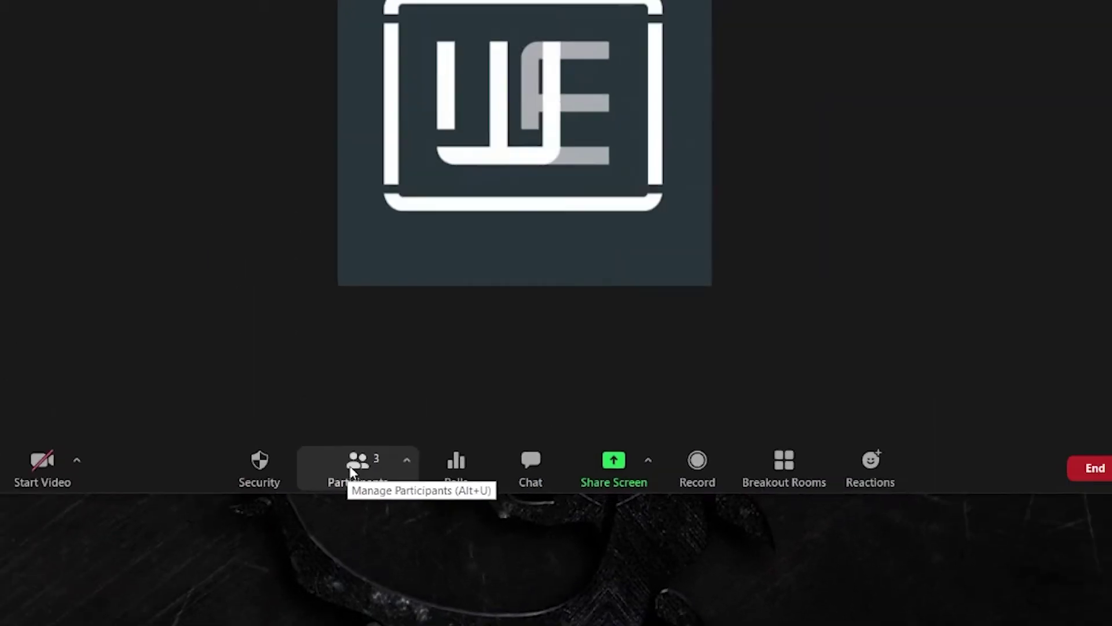
{"action": "left_click", "coordinate": [351, 468]}
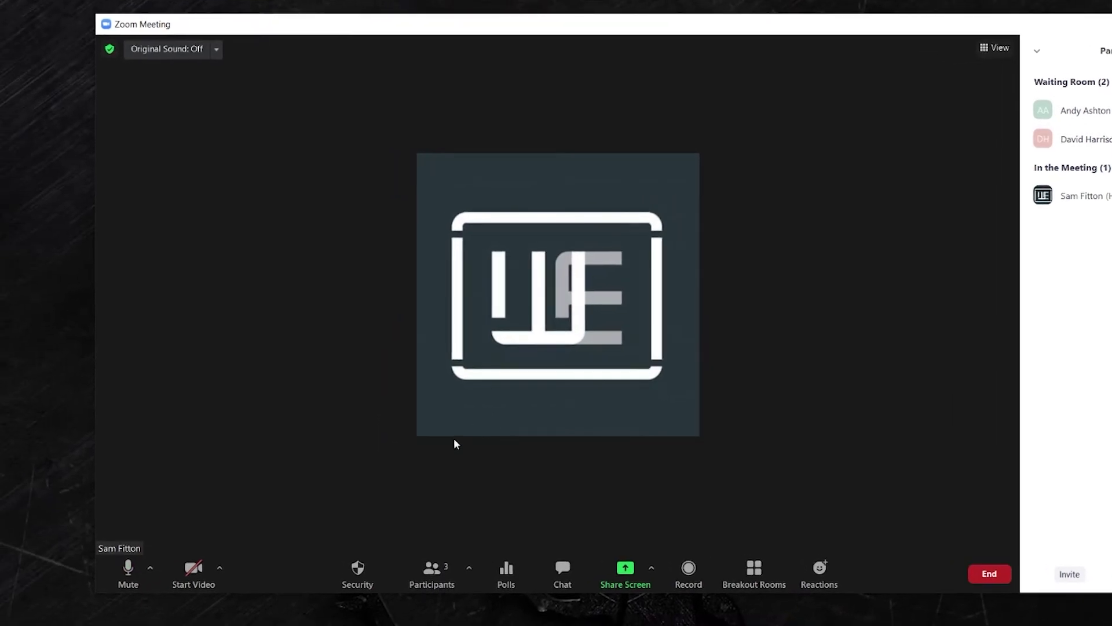
{"action": "key", "text": "alt+u"}
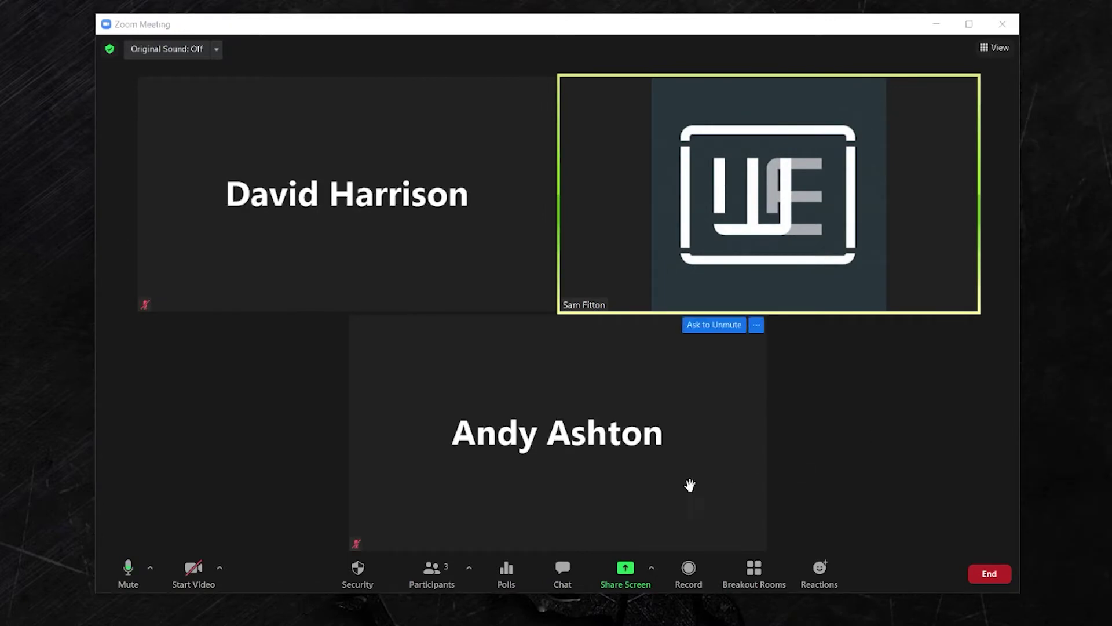
Step: Create a new poll for the meeting and title it "Round 1"
{"action": "left_click", "coordinate": [508, 579]}
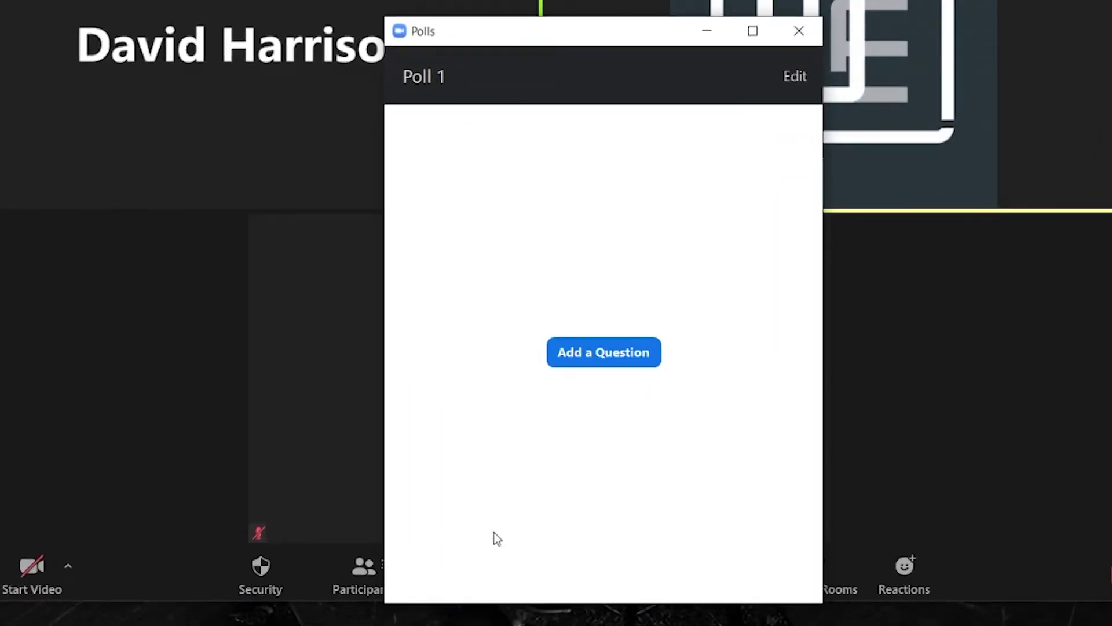
{"action": "left_click", "coordinate": [603, 354]}
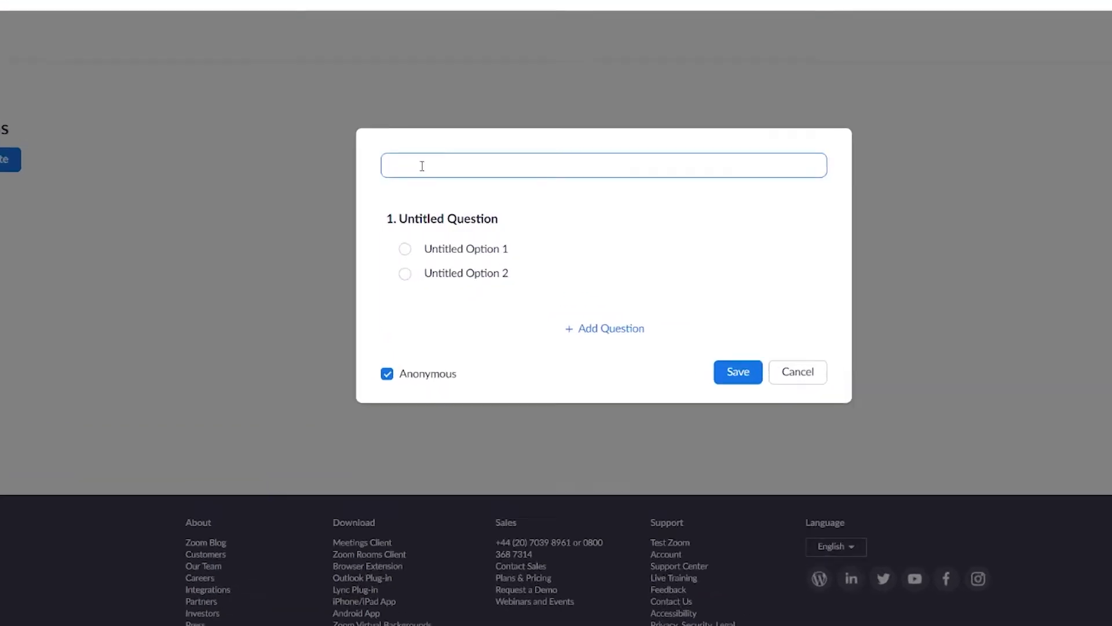
{"action": "type", "text": "Round 1"}
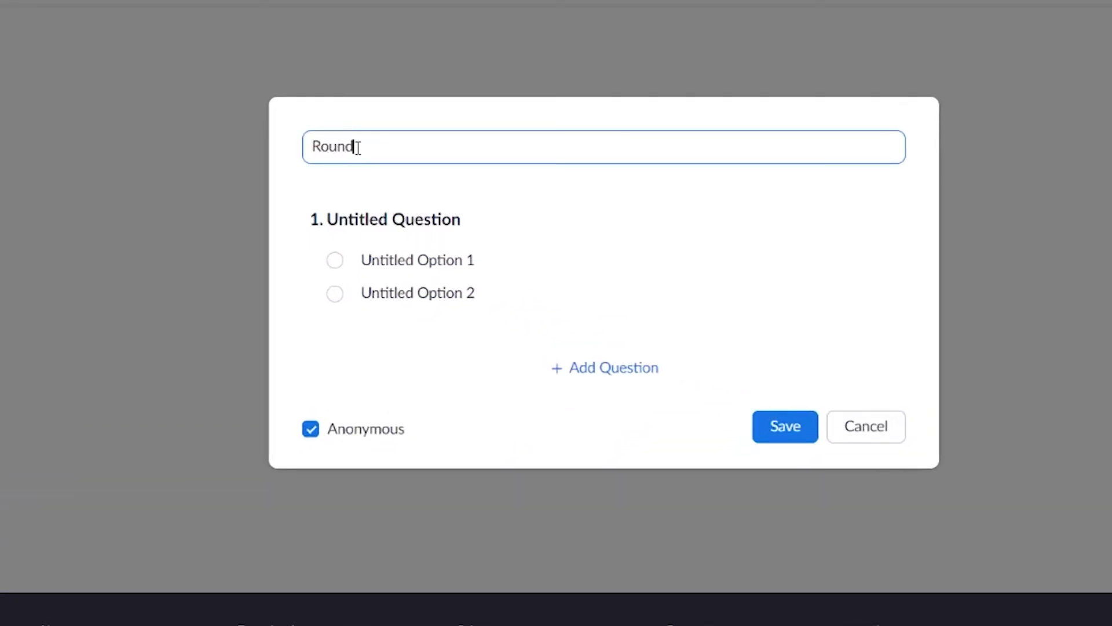
Step: Set the text of the poll's first question to "How big is the Statue of Liberty?"
{"action": "left_click", "coordinate": [415, 220]}
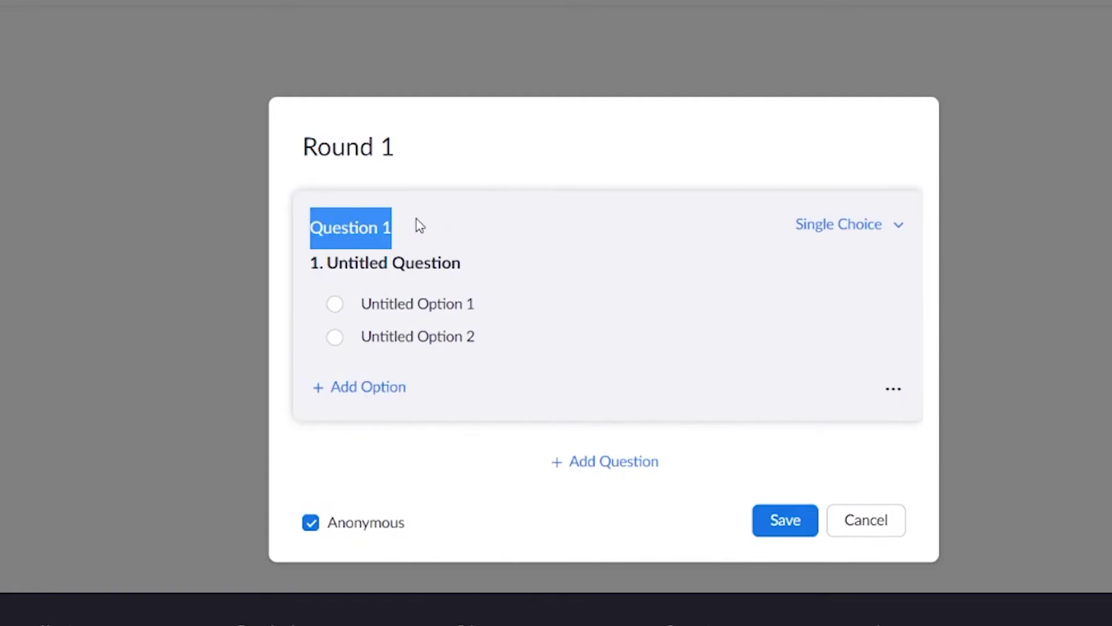
{"action": "left_click", "coordinate": [416, 258]}
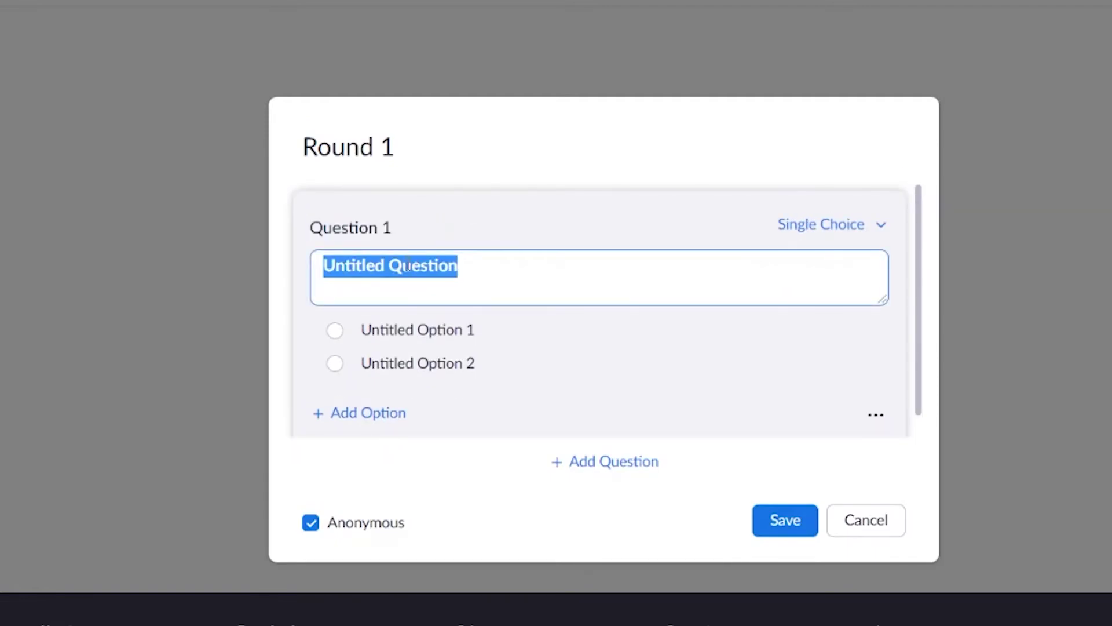
{"action": "type", "text": "H"}
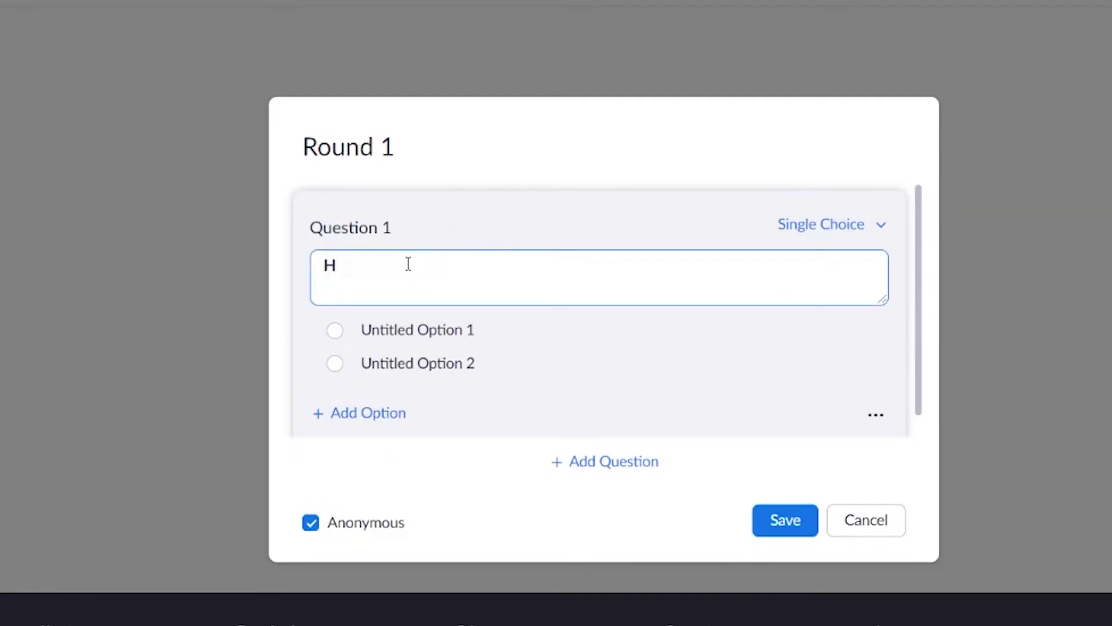
{"action": "type", "text": "ow big is the Statue o"}
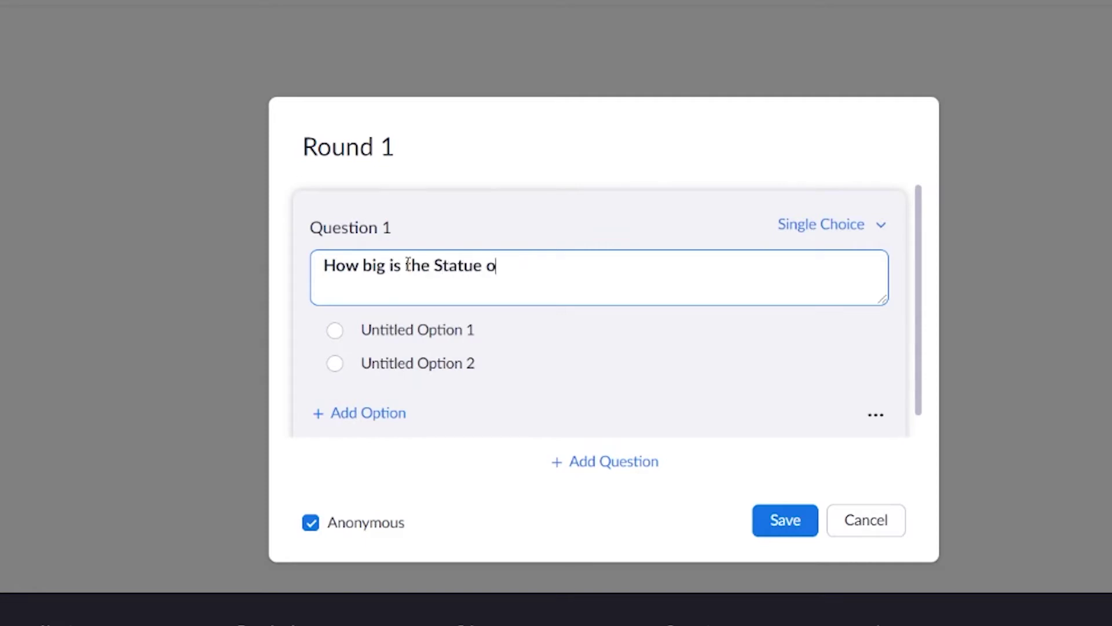
{"action": "type", "text": "f Liberty?"}
Step: Set the question's two answer options to "100m" and "200m" and save the Round 1 poll
{"action": "left_click", "coordinate": [447, 334]}
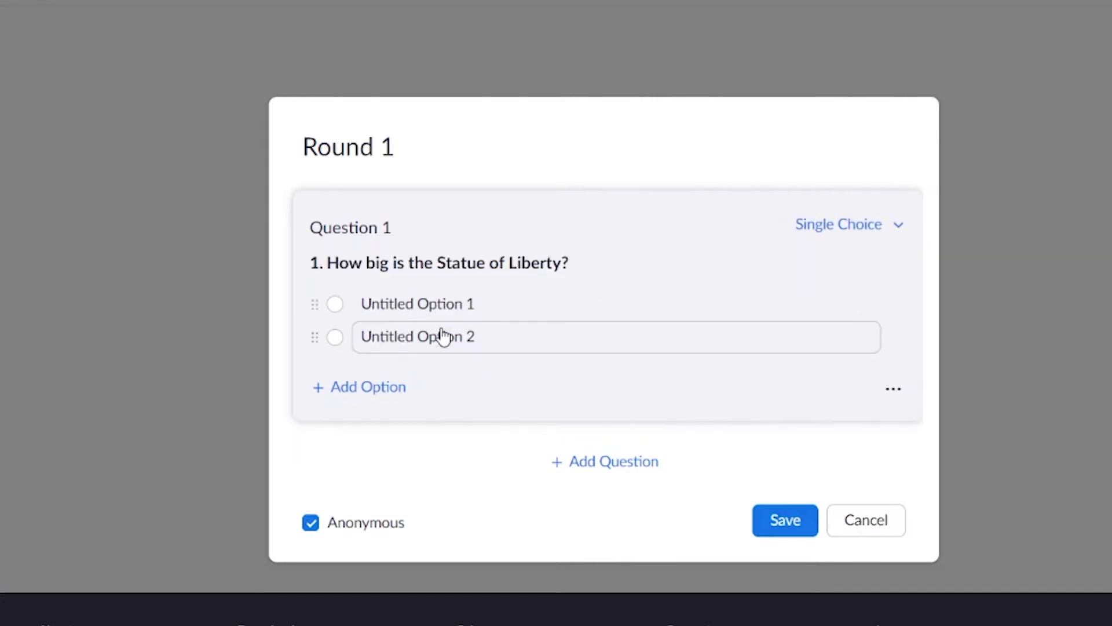
{"action": "left_click", "coordinate": [454, 305]}
{"action": "type", "text": "100m"}
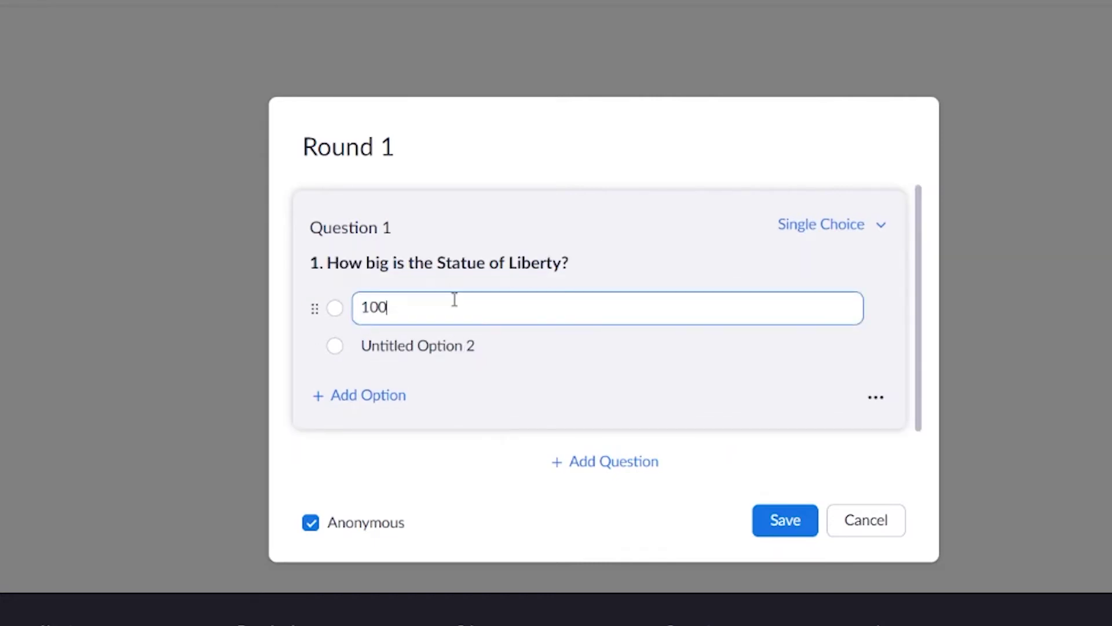
{"action": "left_click", "coordinate": [386, 346]}
{"action": "triple_click", "coordinate": [386, 346]}
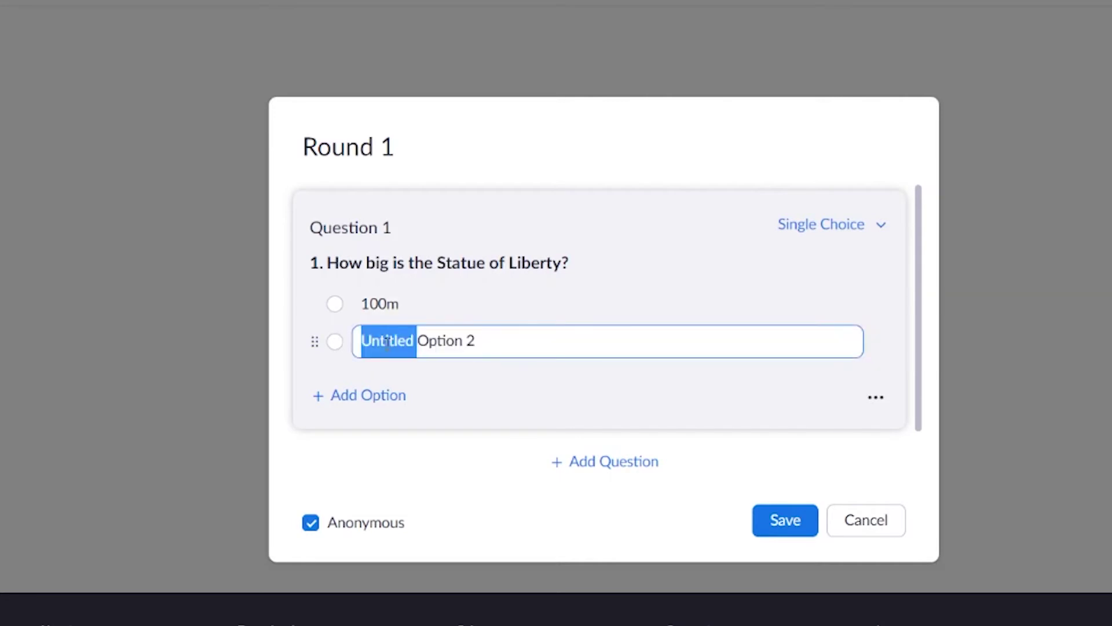
{"action": "type", "text": "200m"}
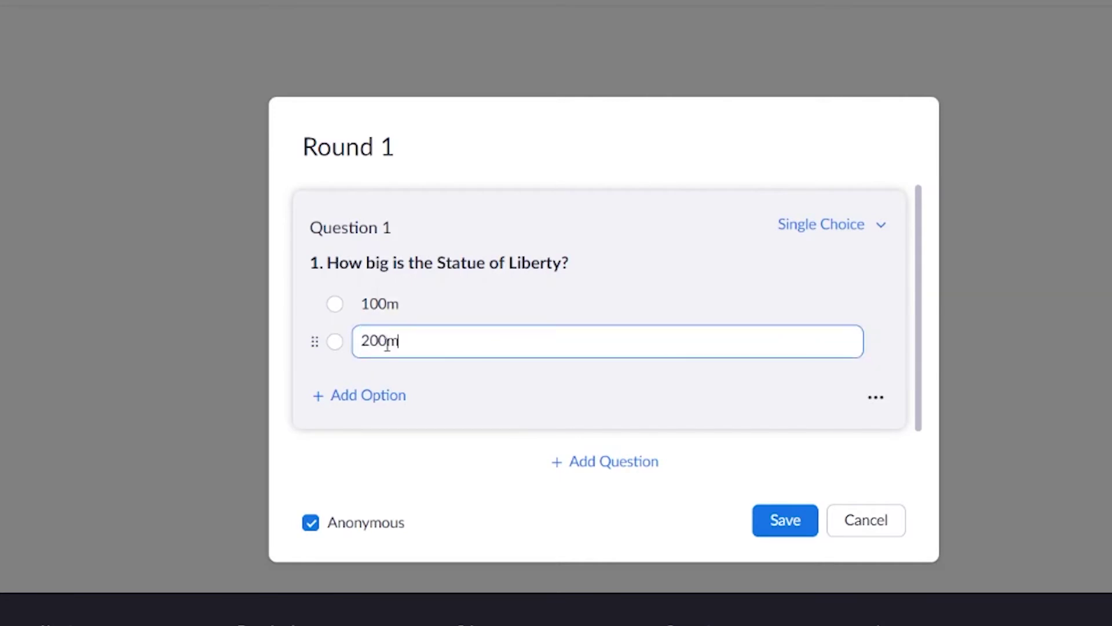
{"action": "left_click", "coordinate": [785, 521]}
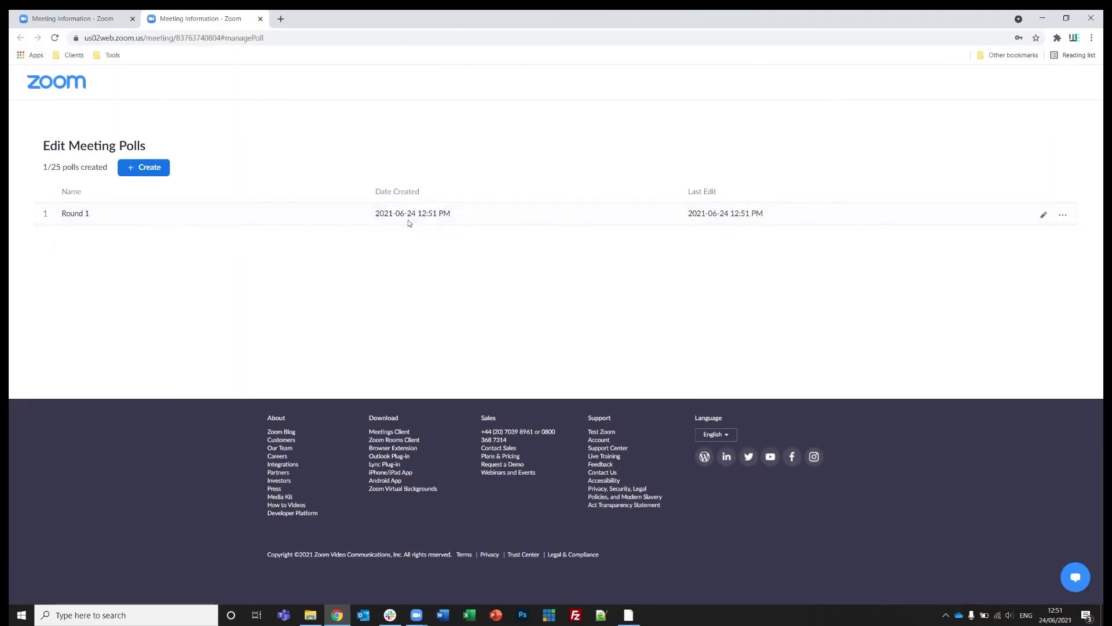
Step: Check the Round 1 poll in the Zoom meeting's Polls window and return to the poll editing page in Chrome
{"action": "left_click", "coordinate": [1043, 18]}
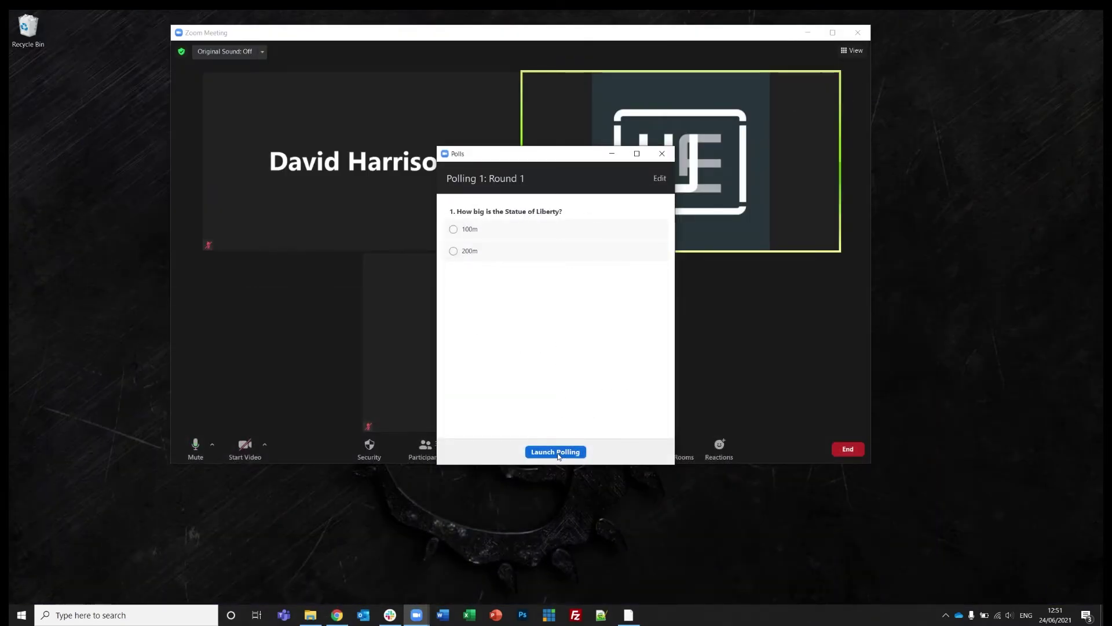
{"action": "left_click", "coordinate": [337, 615]}
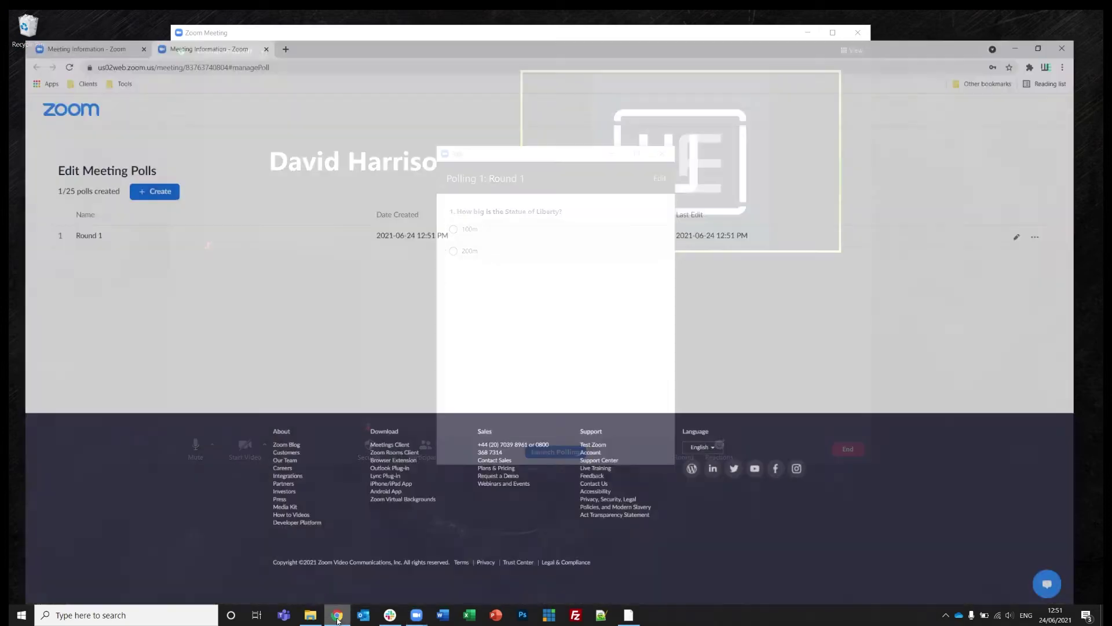
Step: Create a second poll, enter "What colour is the sky?" in its title field and copy that text
{"action": "left_click", "coordinate": [145, 168]}
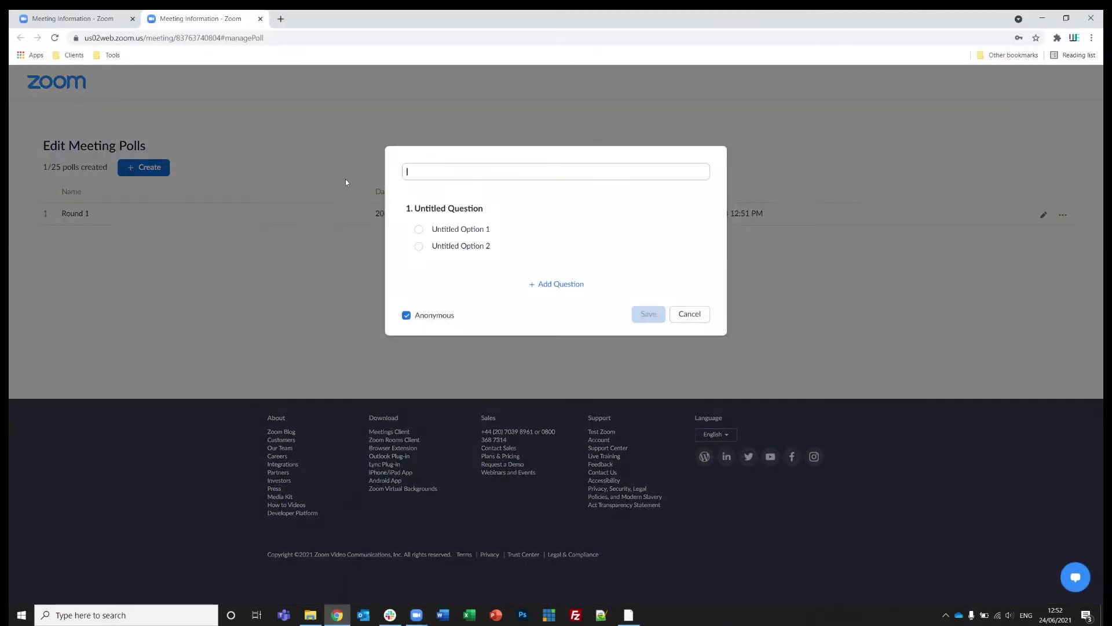
{"action": "type", "text": "W"}
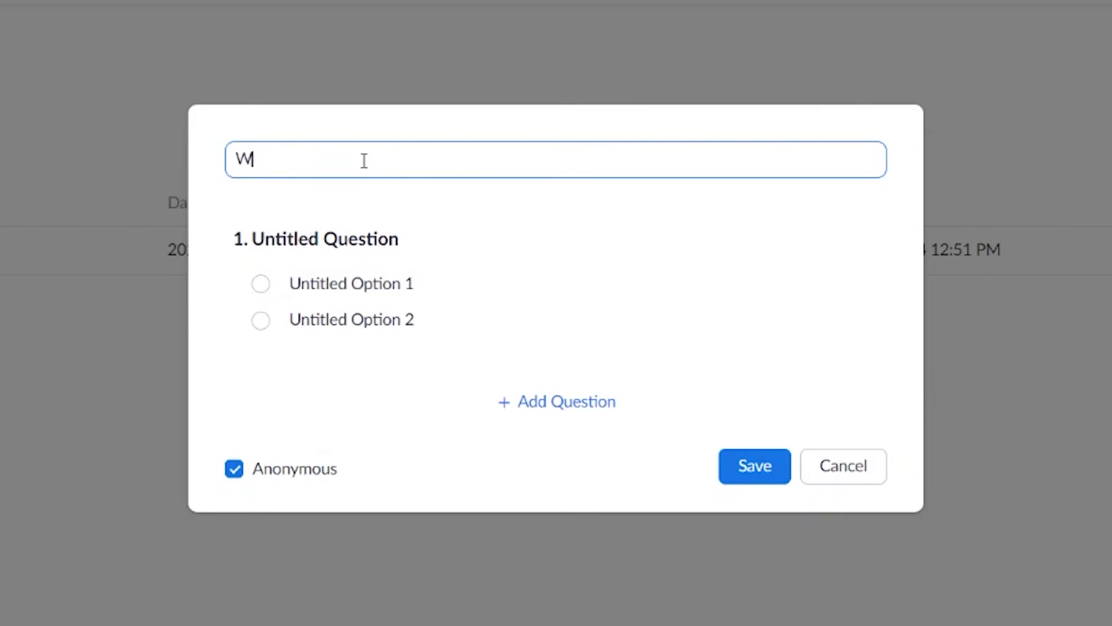
{"action": "type", "text": "hat colour is the"}
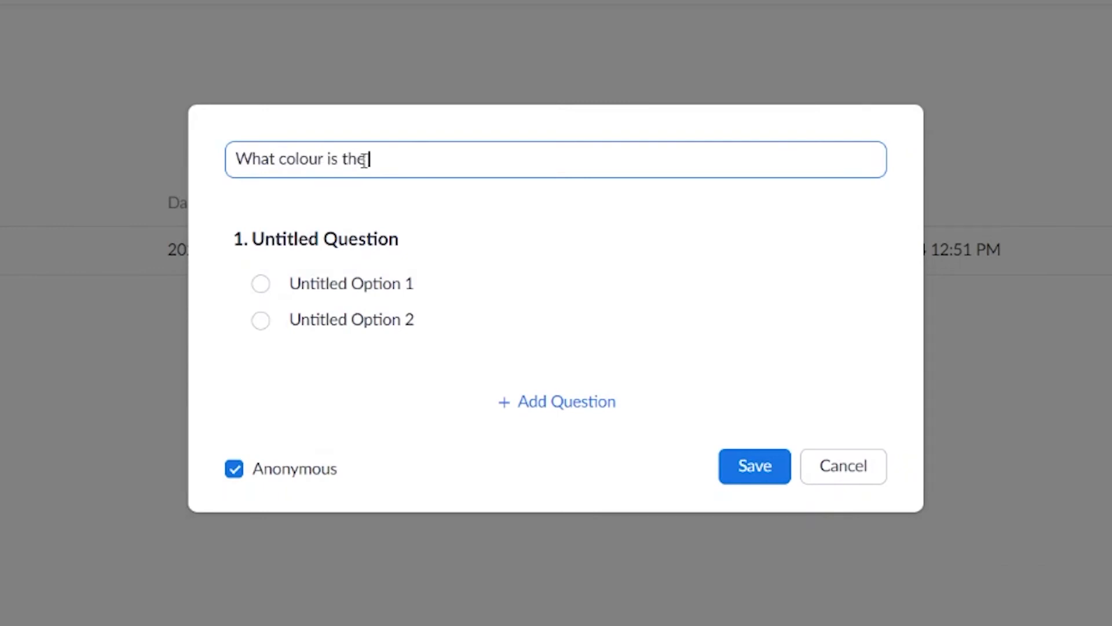
{"action": "type", "text": " sky?"}
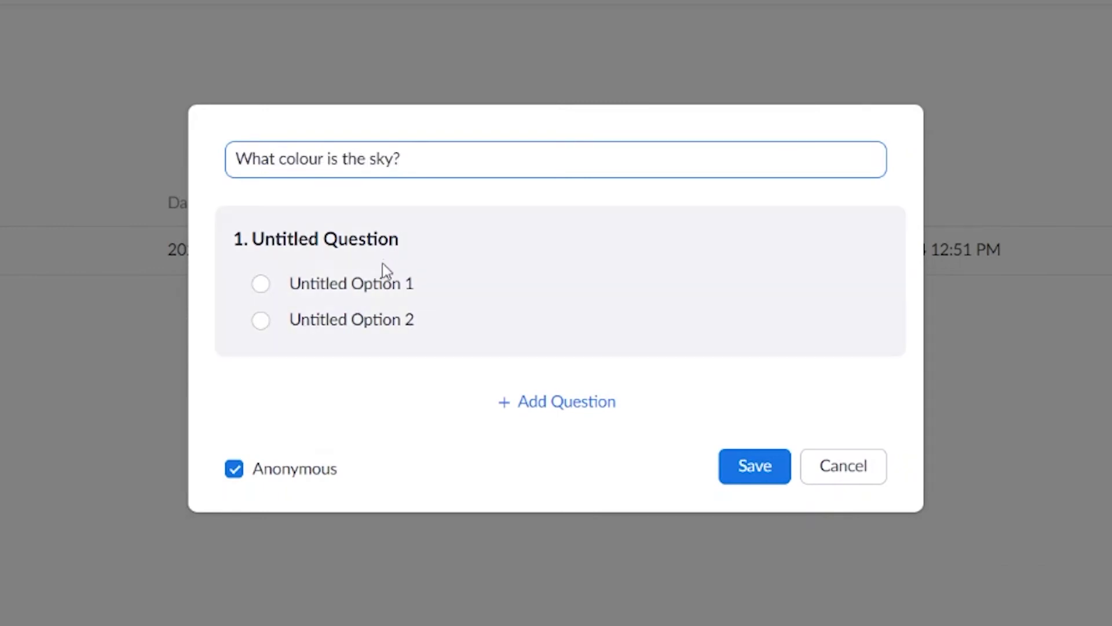
{"action": "left_click_drag", "start_coordinate": [409, 154], "coordinate": [219, 151]}
{"action": "key", "text": "ctrl+c"}
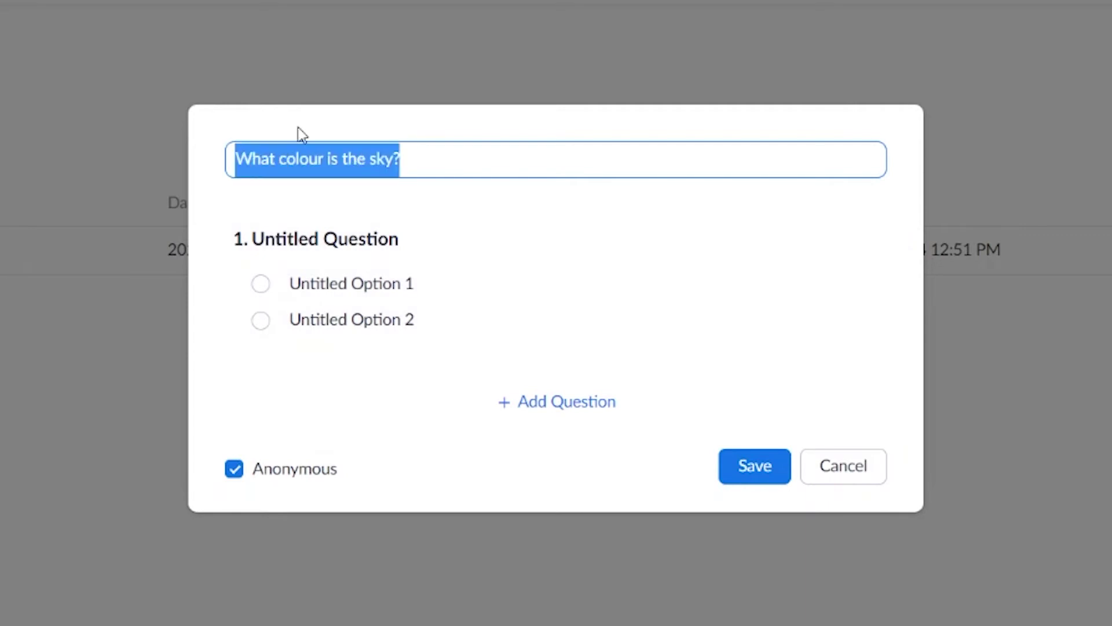
Step: Retitle the poll "Round 2" and paste "What colour is the sky?" as its first question
{"action": "type", "text": "Round 2"}
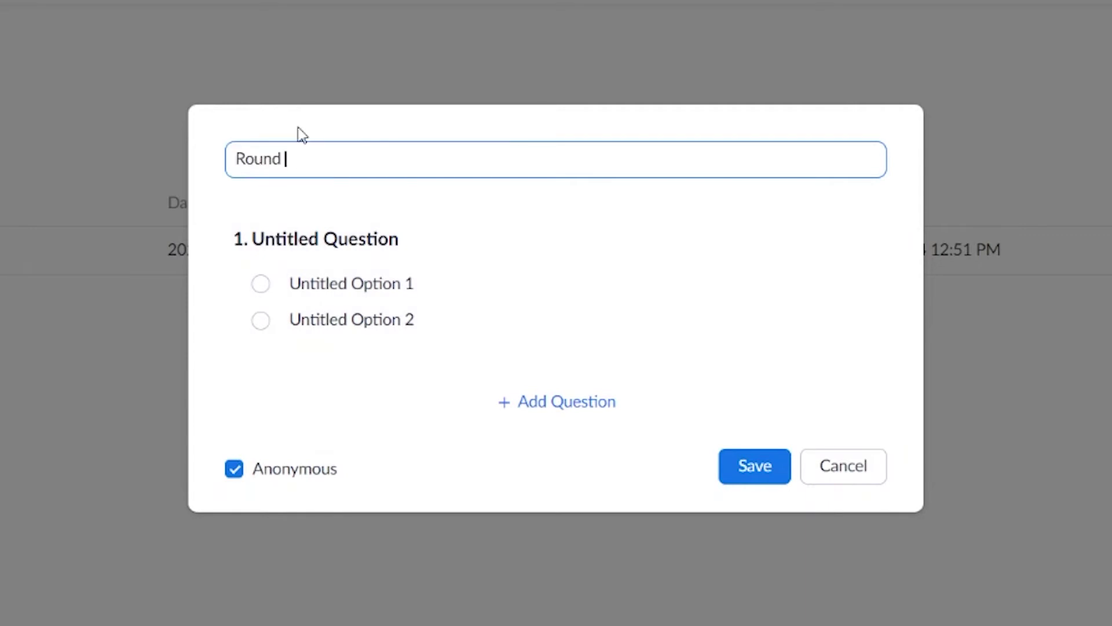
{"action": "left_click", "coordinate": [365, 288]}
{"action": "left_click", "coordinate": [346, 289]}
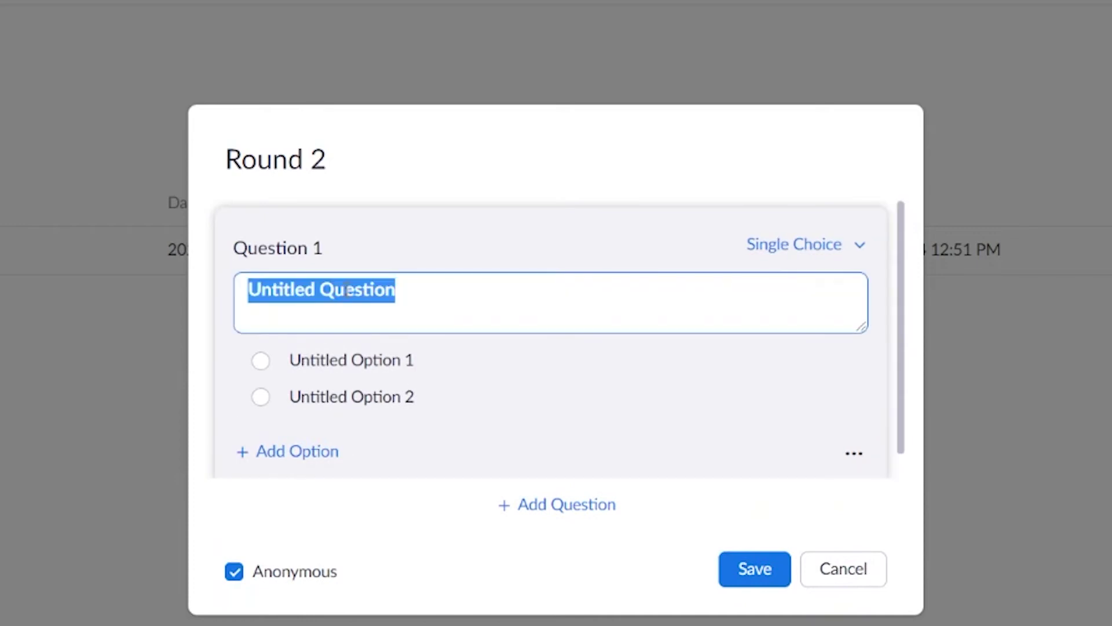
{"action": "key", "text": "ctrl+v"}
Step: Set the sky question's two answer options to "Blue" and "Green" and save the Round 2 poll
{"action": "left_click", "coordinate": [385, 371]}
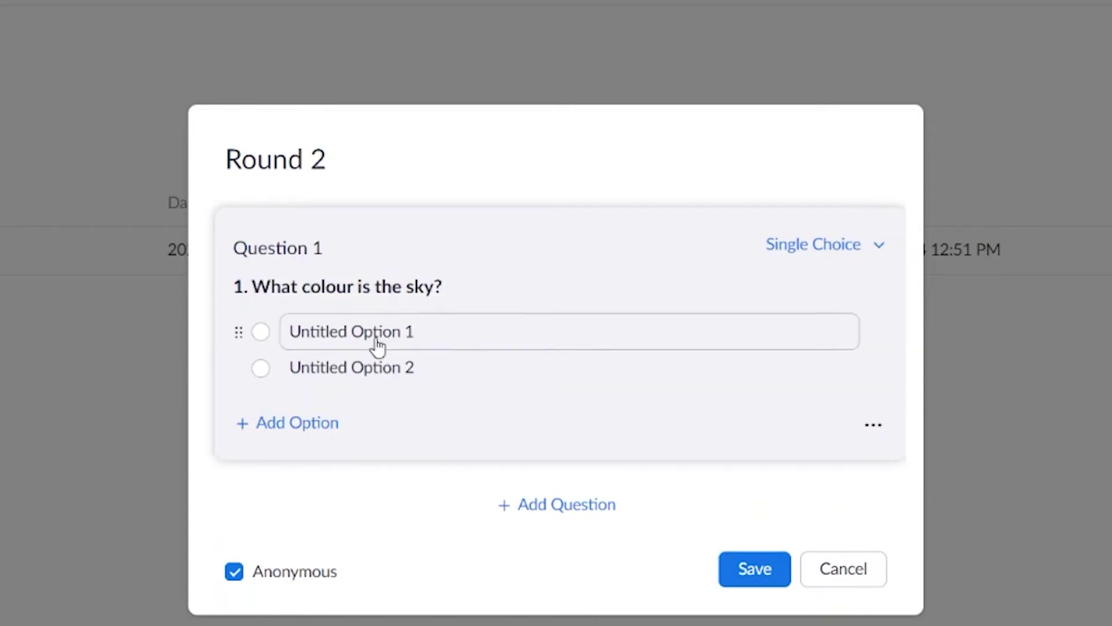
{"action": "left_click", "coordinate": [377, 336]}
{"action": "type", "text": "Blue"}
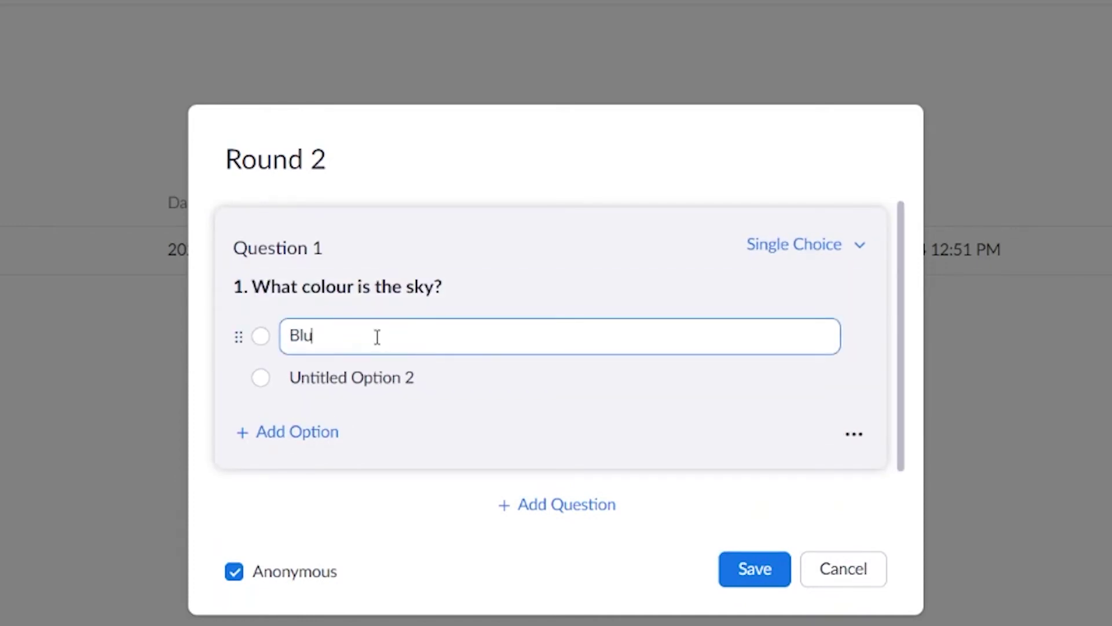
{"action": "left_click", "coordinate": [382, 375]}
{"action": "triple_click", "coordinate": [380, 373]}
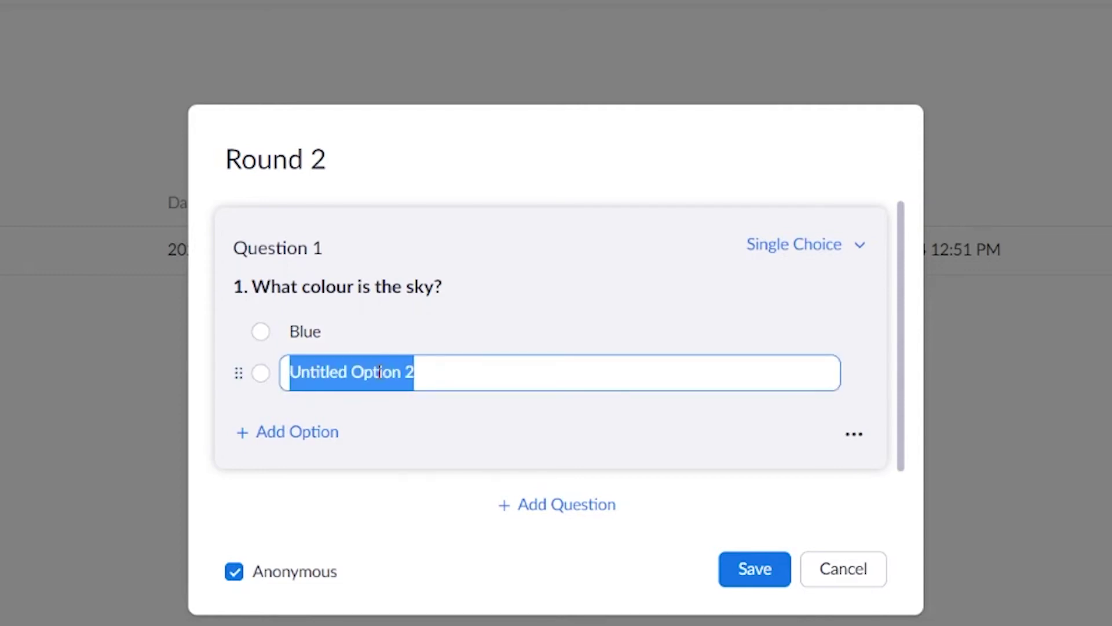
{"action": "type", "text": "Green"}
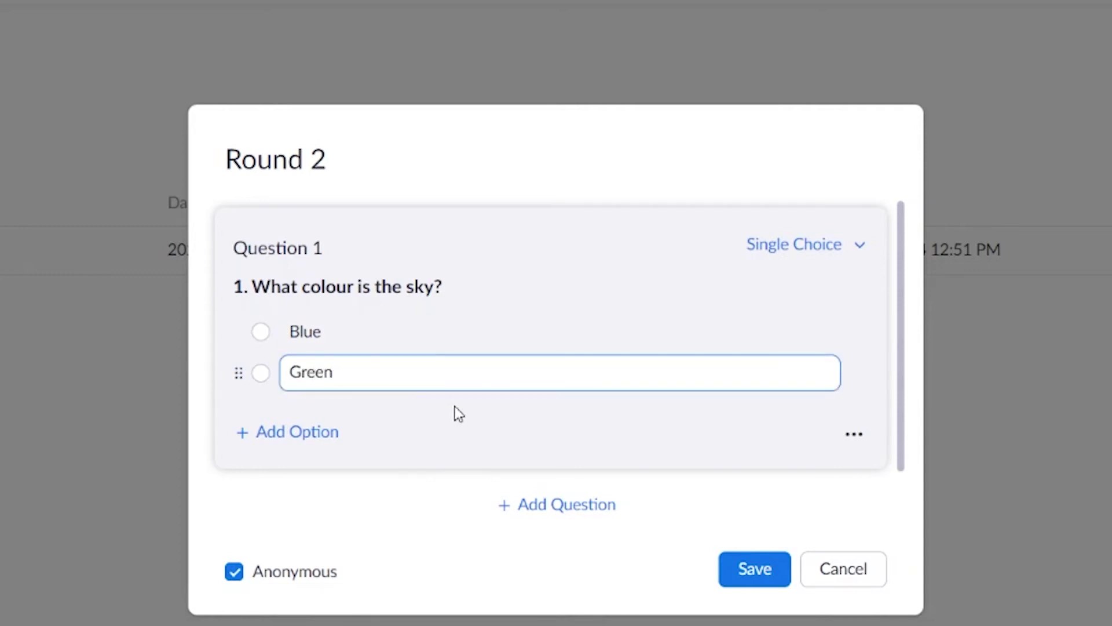
{"action": "left_click", "coordinate": [755, 573]}
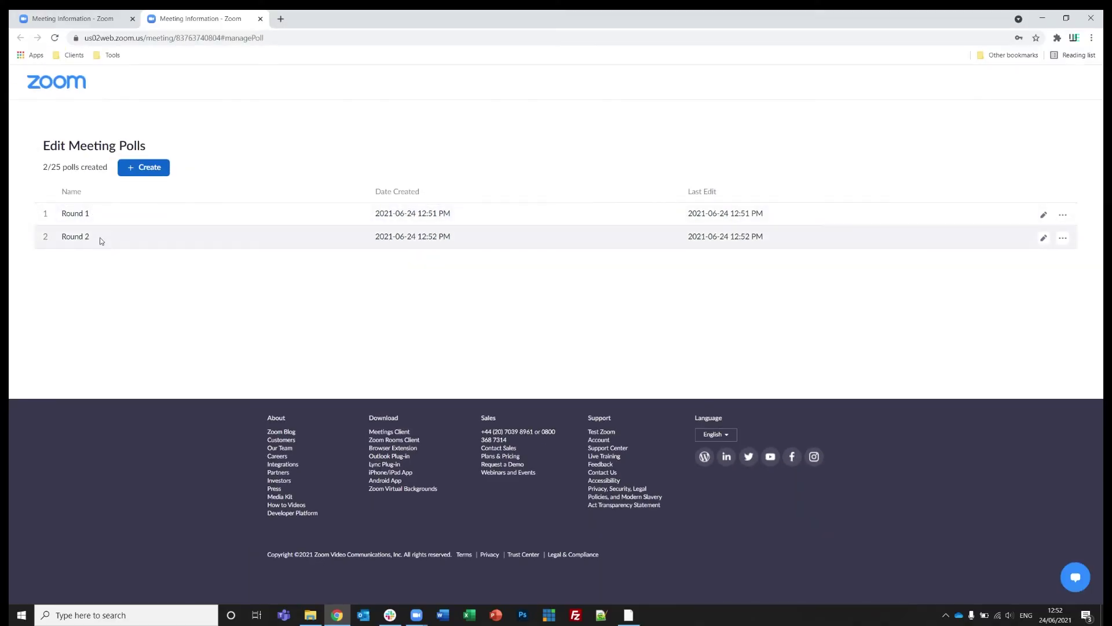
Step: Return to the Zoom meeting's Polls window, preview the Round 2 poll and reselect Round 1
{"action": "left_click", "coordinate": [1042, 18]}
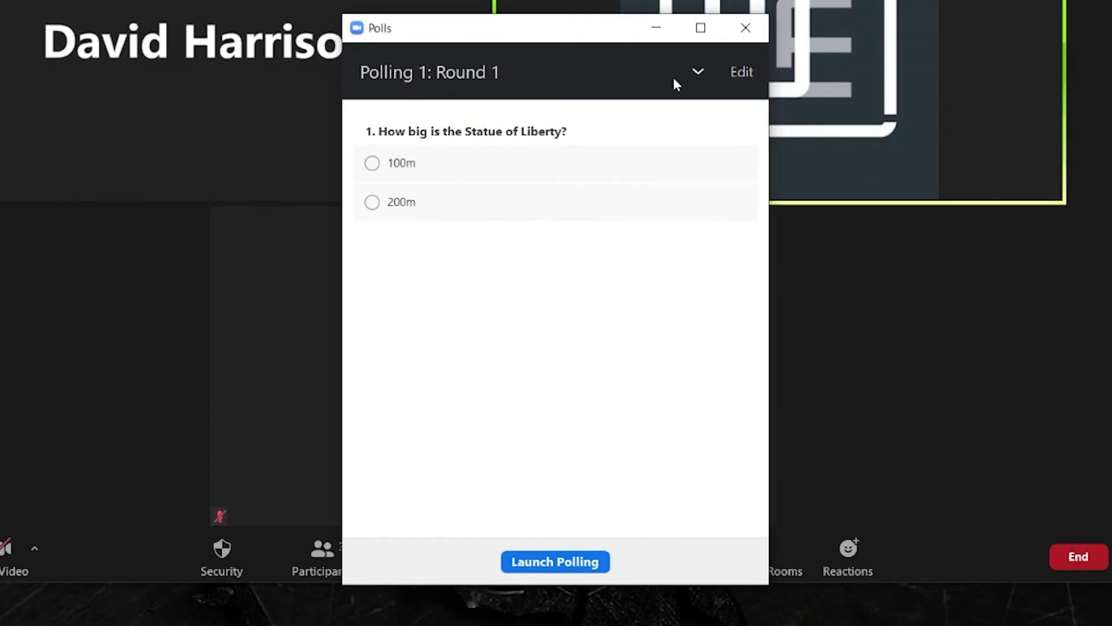
{"action": "left_click", "coordinate": [698, 71]}
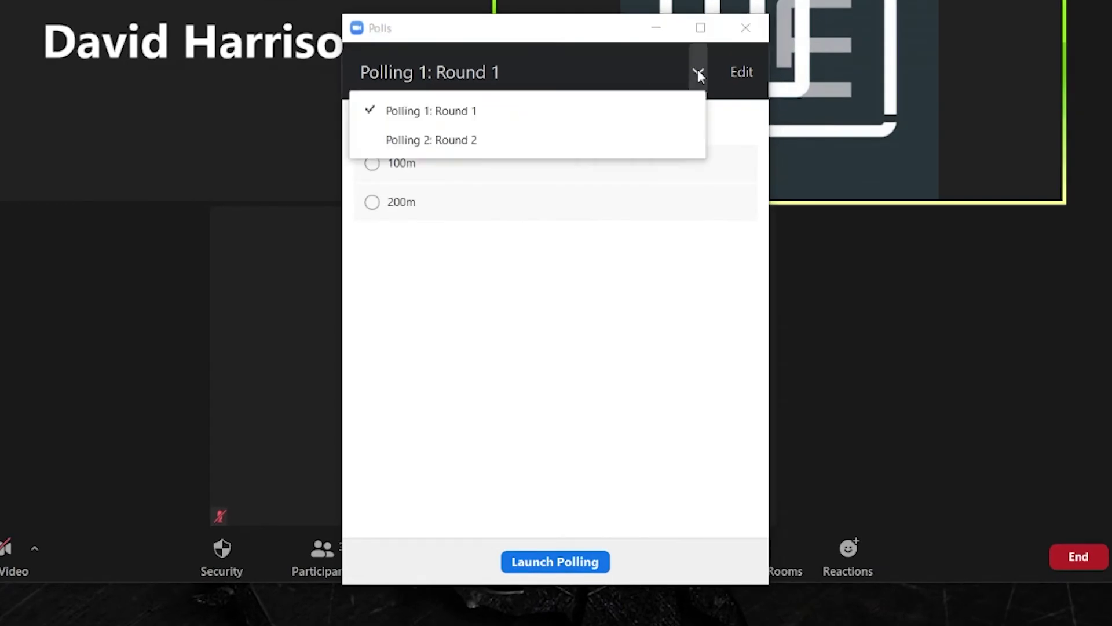
{"action": "left_click", "coordinate": [441, 146]}
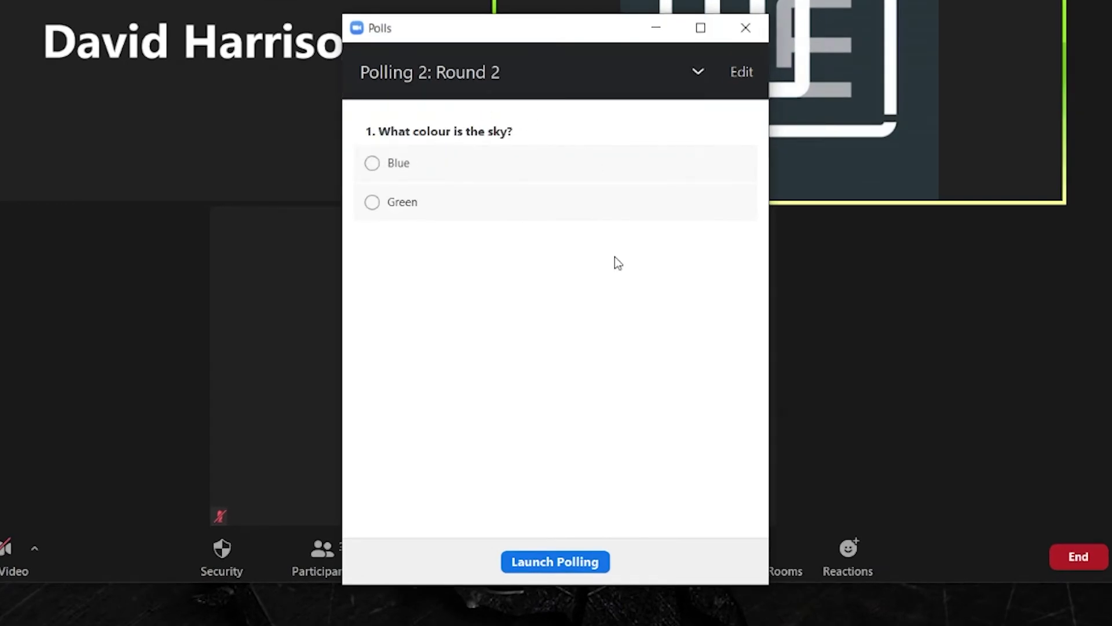
{"action": "left_click", "coordinate": [698, 71]}
{"action": "left_click", "coordinate": [509, 118]}
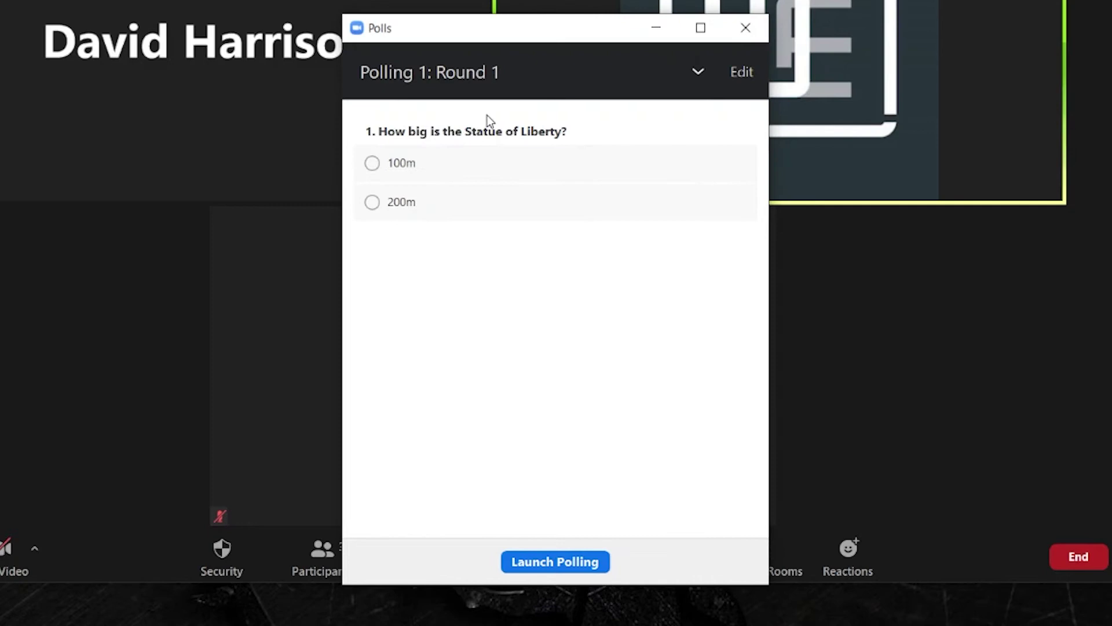
Step: Launch polling for Round 1 and end it after the participants have voted
{"action": "left_click", "coordinate": [561, 565]}
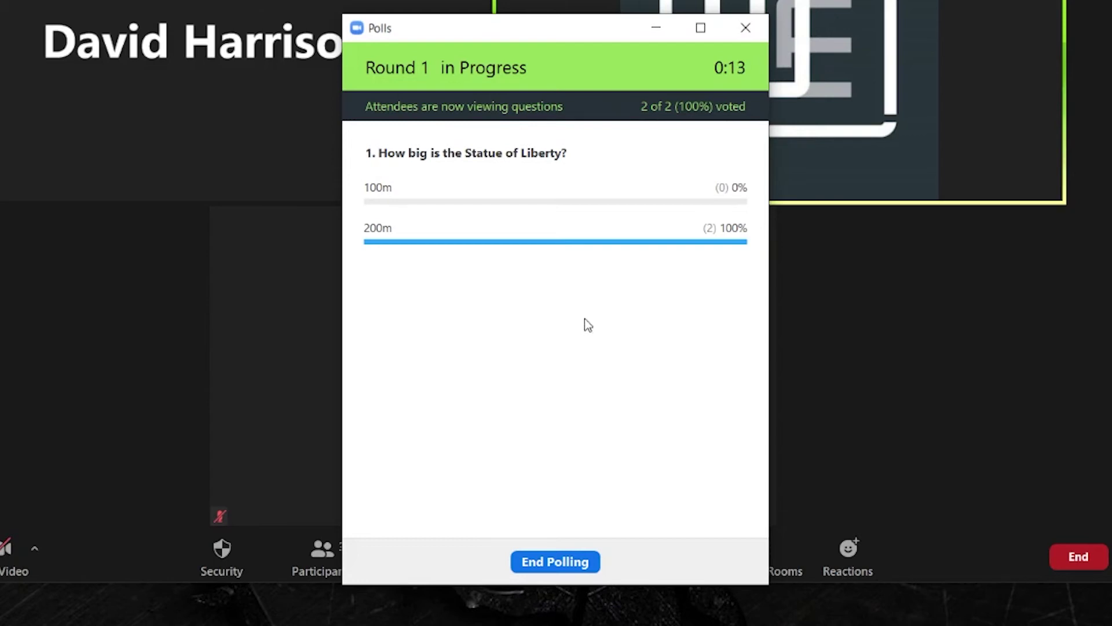
{"action": "left_click", "coordinate": [556, 563]}
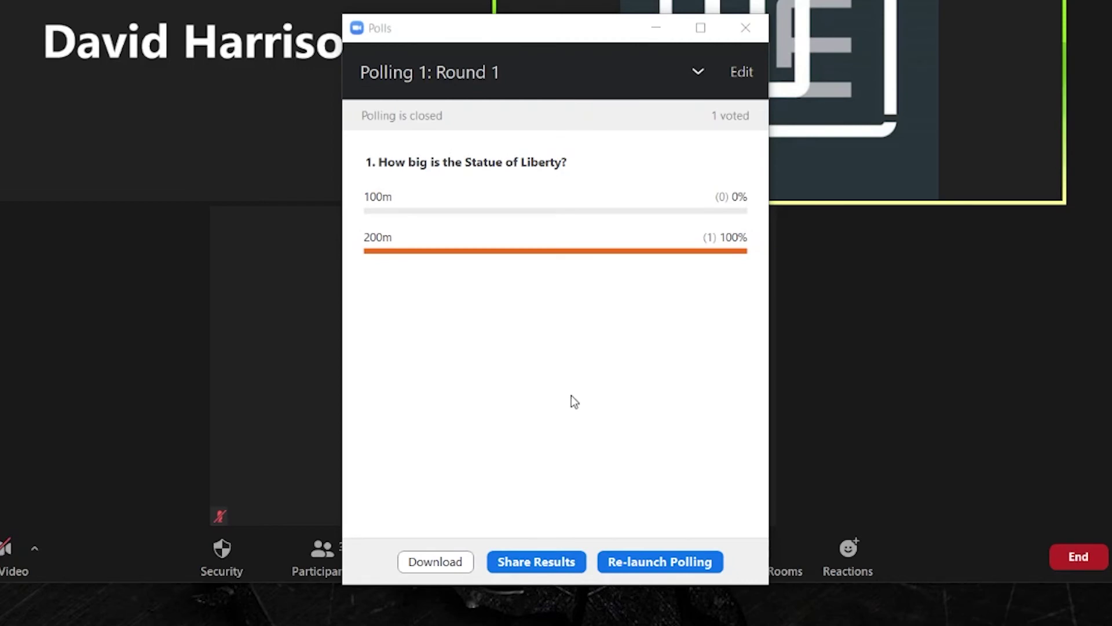
Step: Share the Round 1 poll results with the attendees and stop sharing them
{"action": "left_click", "coordinate": [555, 565]}
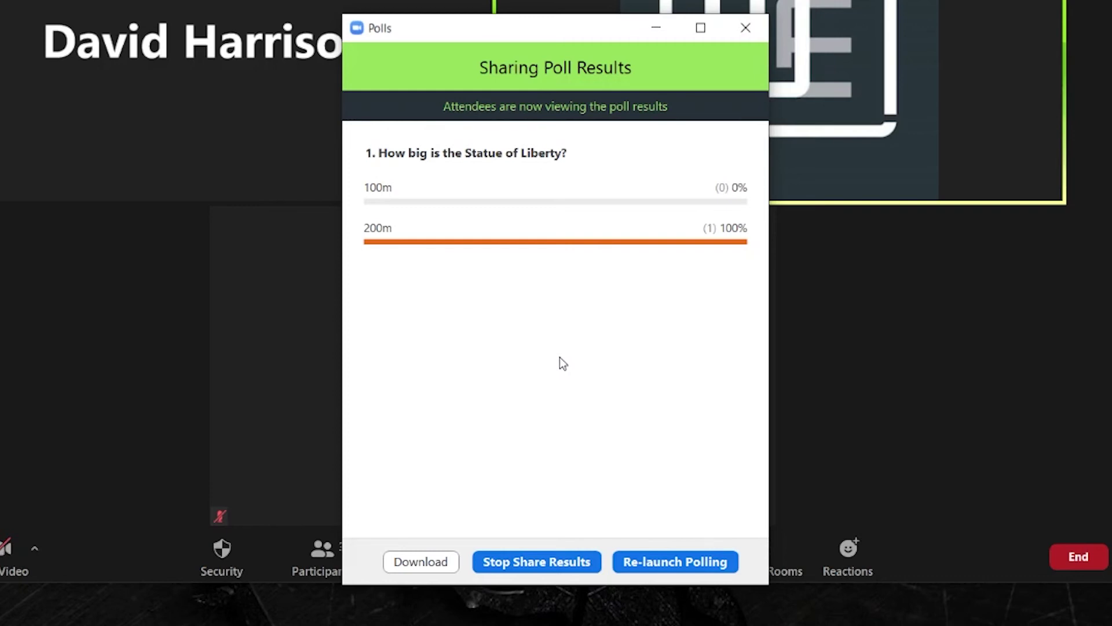
{"action": "left_click", "coordinate": [558, 562]}
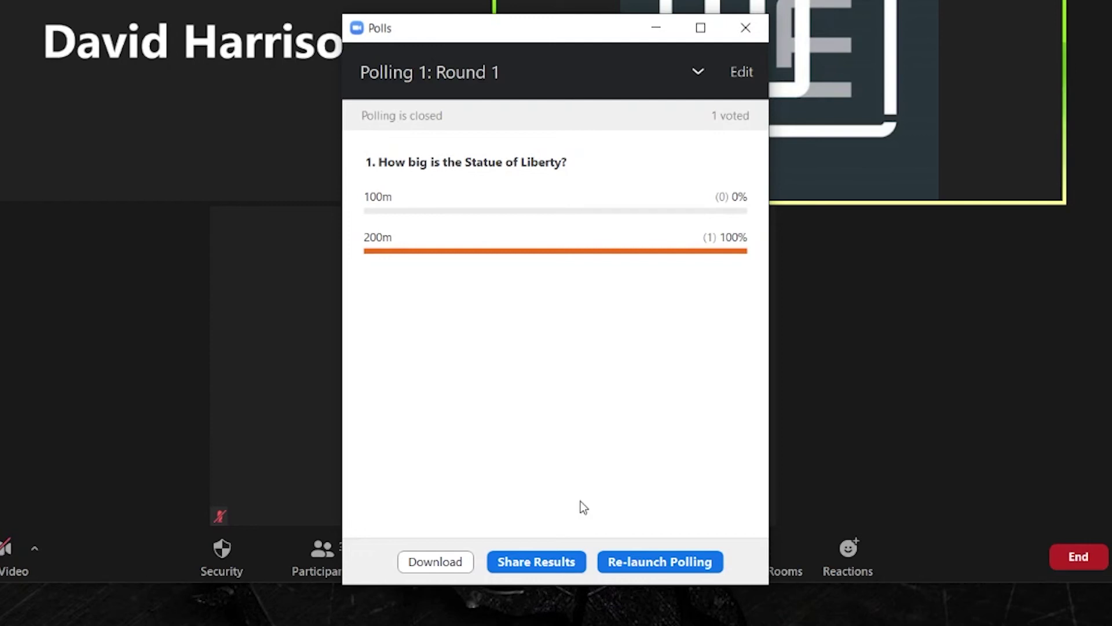
Step: Run the Round 2 poll until a participant has voted, end it, and share its results with the attendees before stopping the share
{"action": "left_click", "coordinate": [699, 72]}
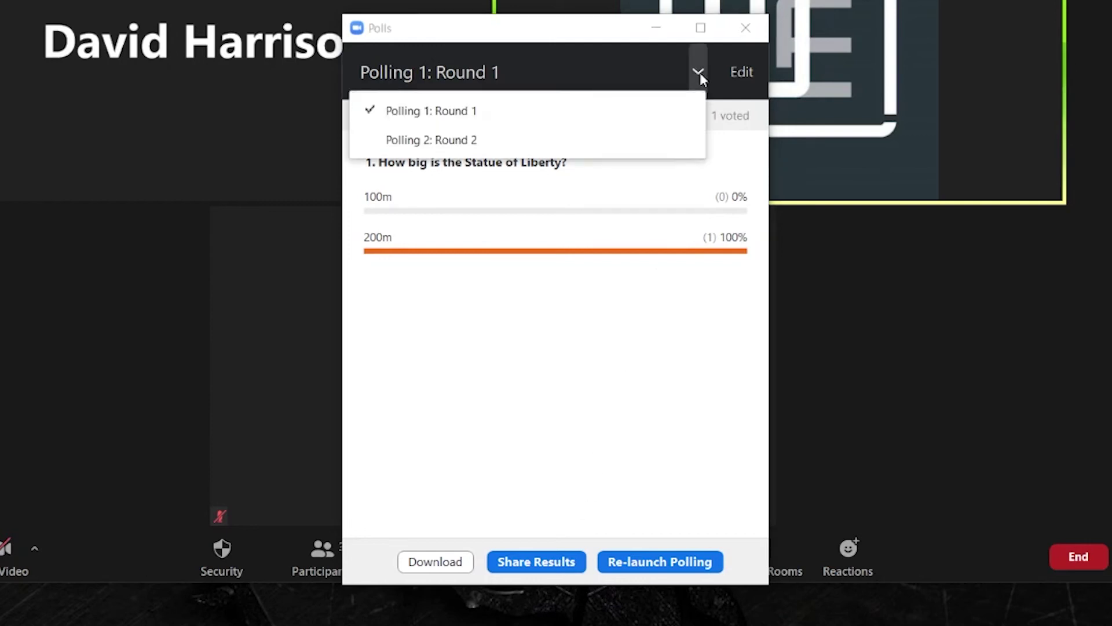
{"action": "left_click", "coordinate": [457, 145]}
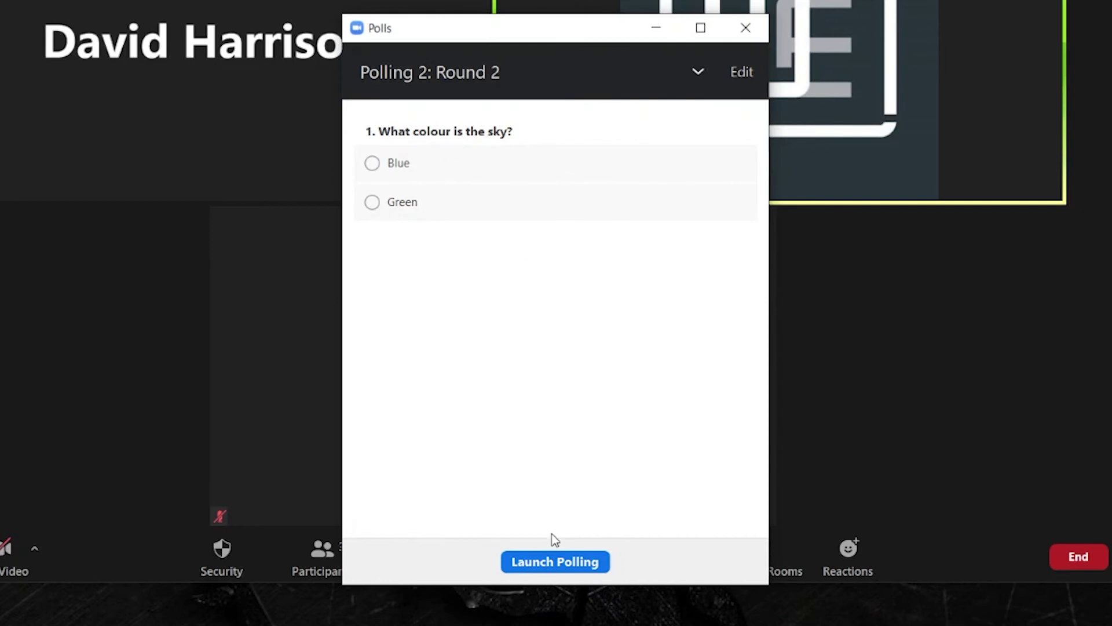
{"action": "left_click", "coordinate": [554, 562]}
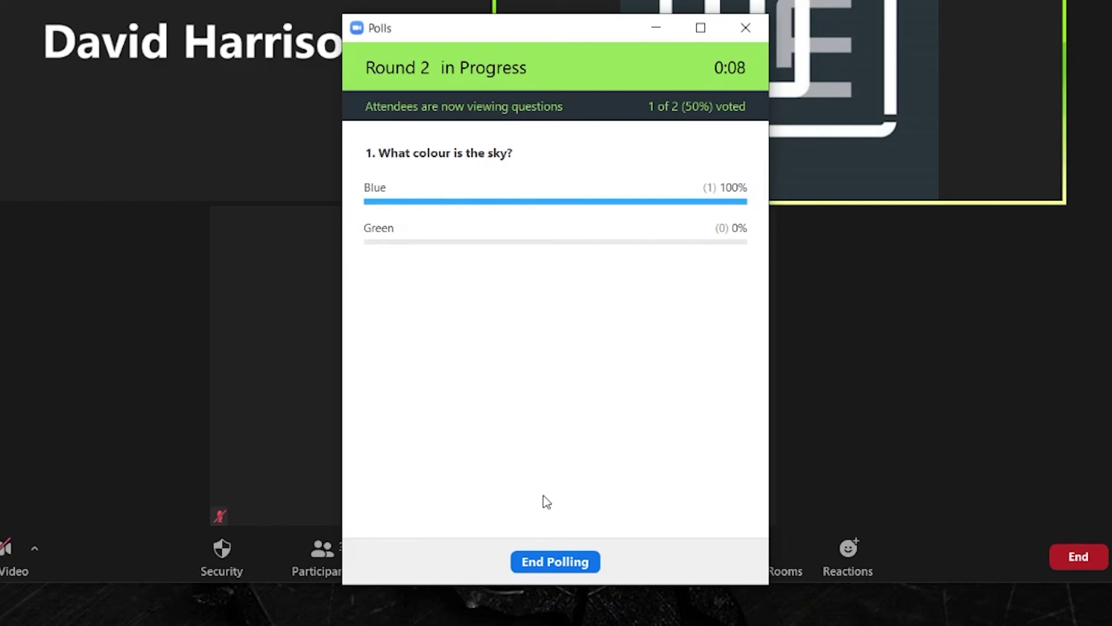
{"action": "left_click", "coordinate": [549, 564]}
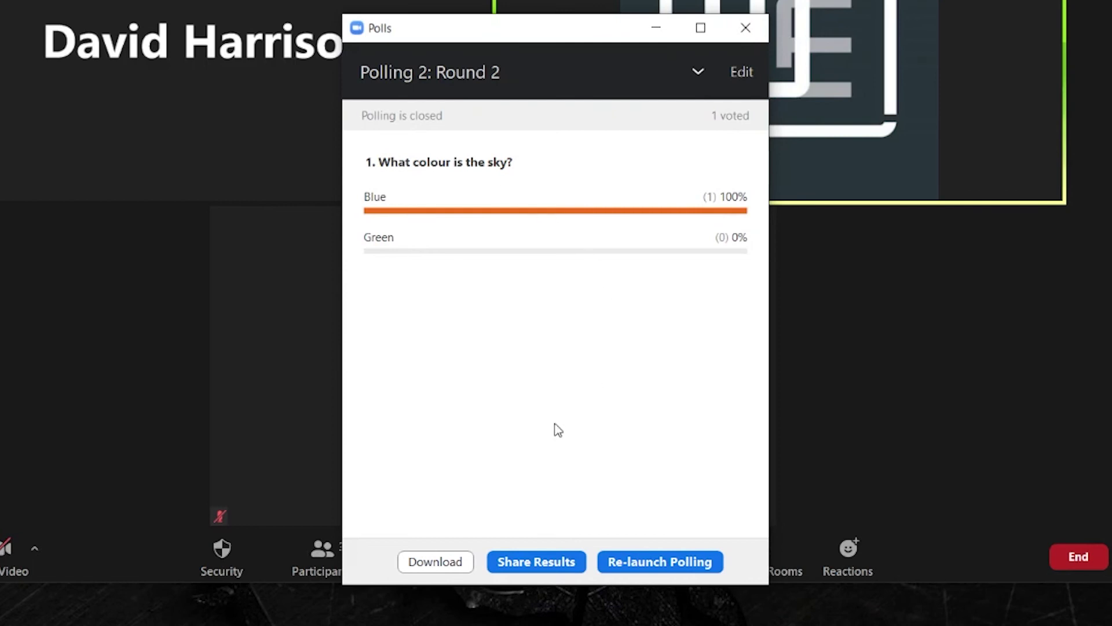
{"action": "left_click", "coordinate": [536, 563]}
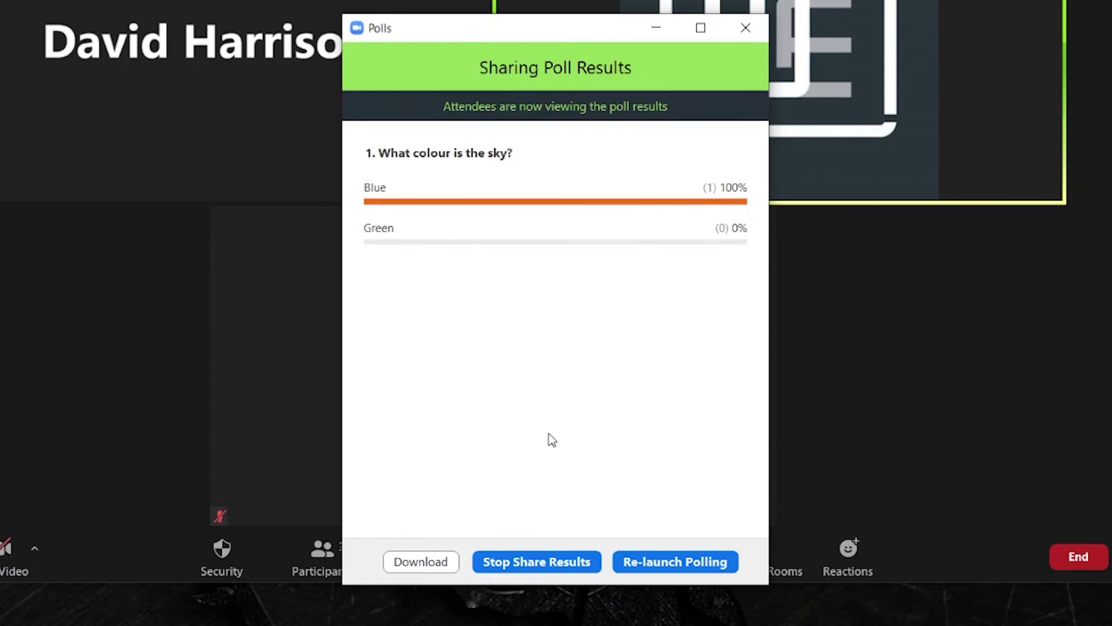
{"action": "left_click", "coordinate": [551, 562]}
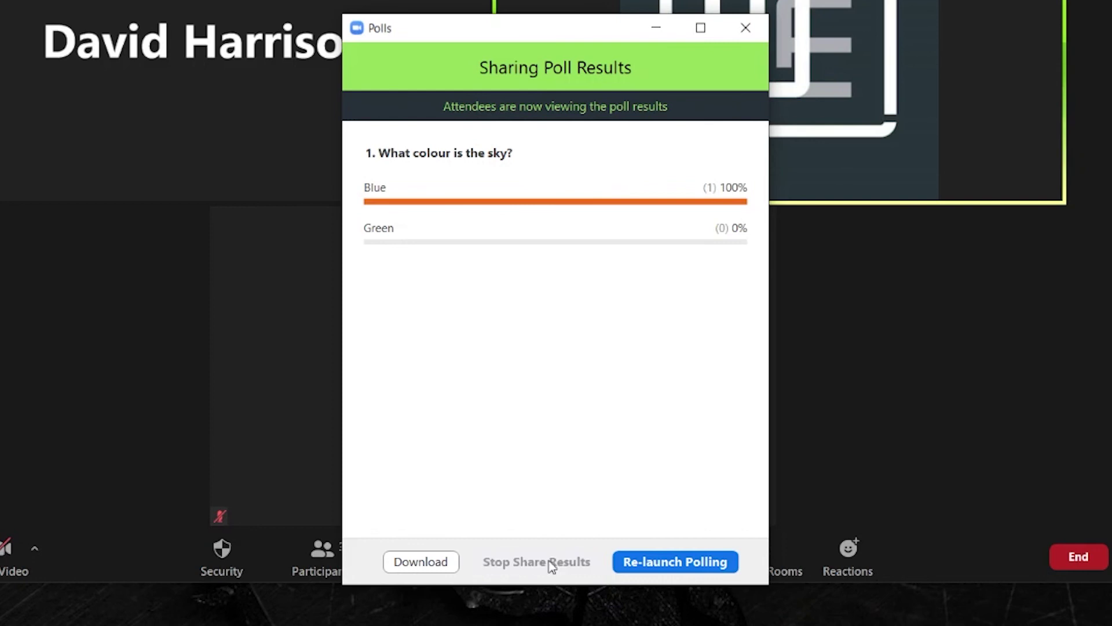
Step: Switch back to the Round 1 poll and request a re-launch of its polling
{"action": "left_click", "coordinate": [698, 72]}
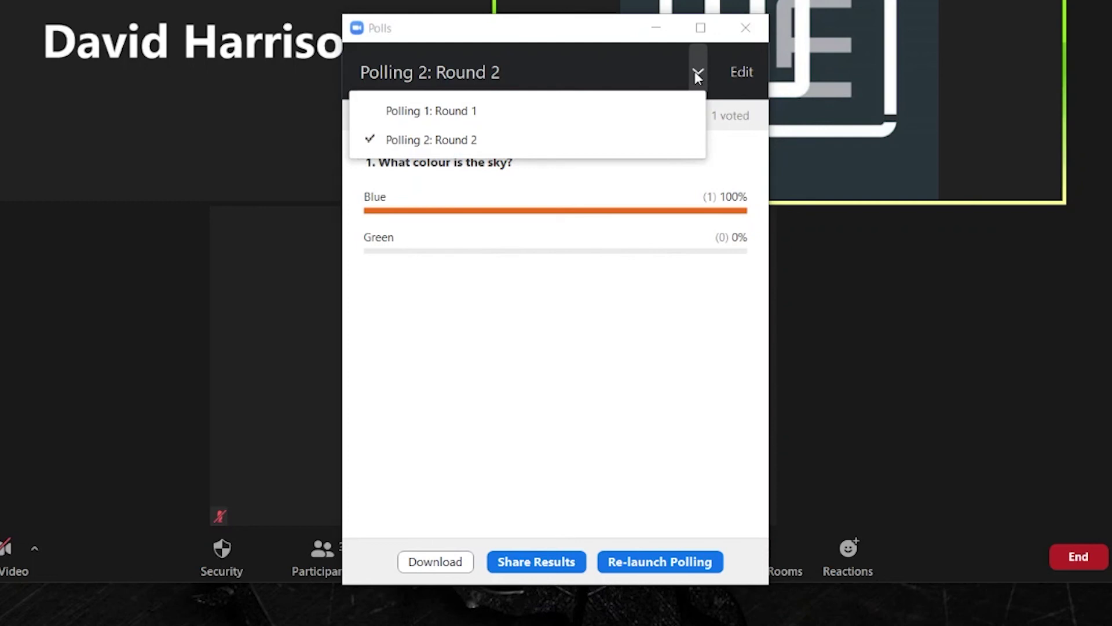
{"action": "left_click", "coordinate": [641, 111]}
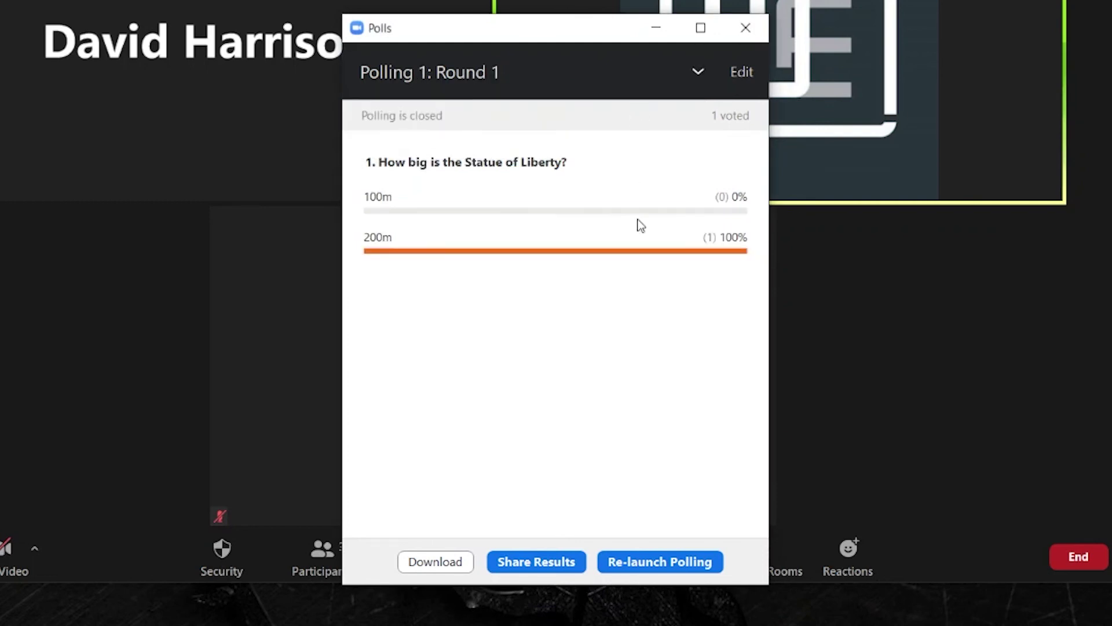
{"action": "left_click", "coordinate": [671, 565]}
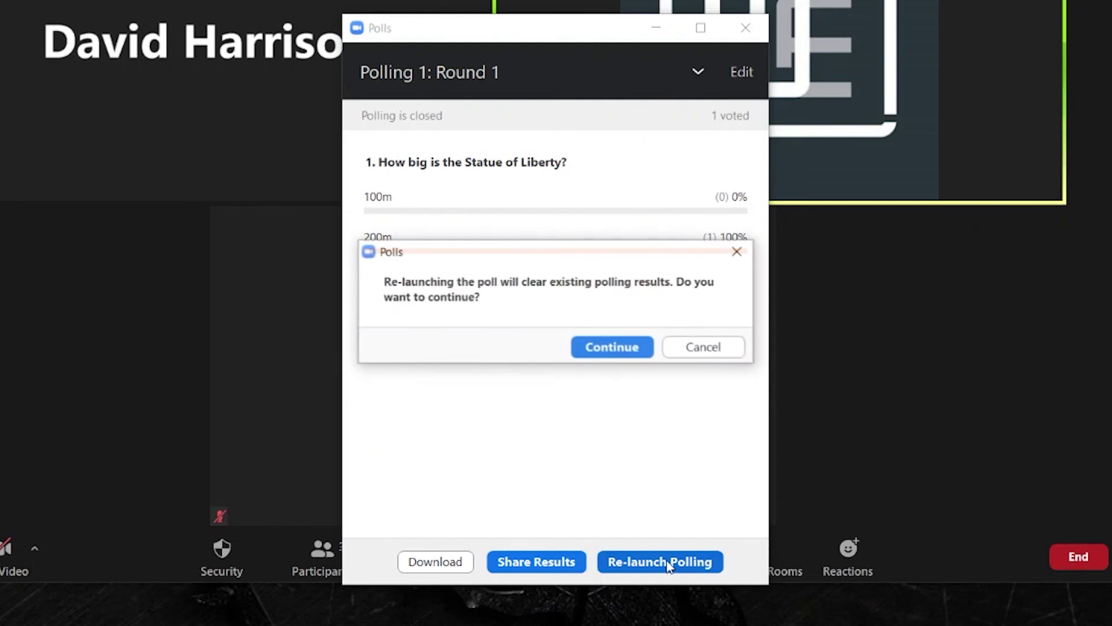